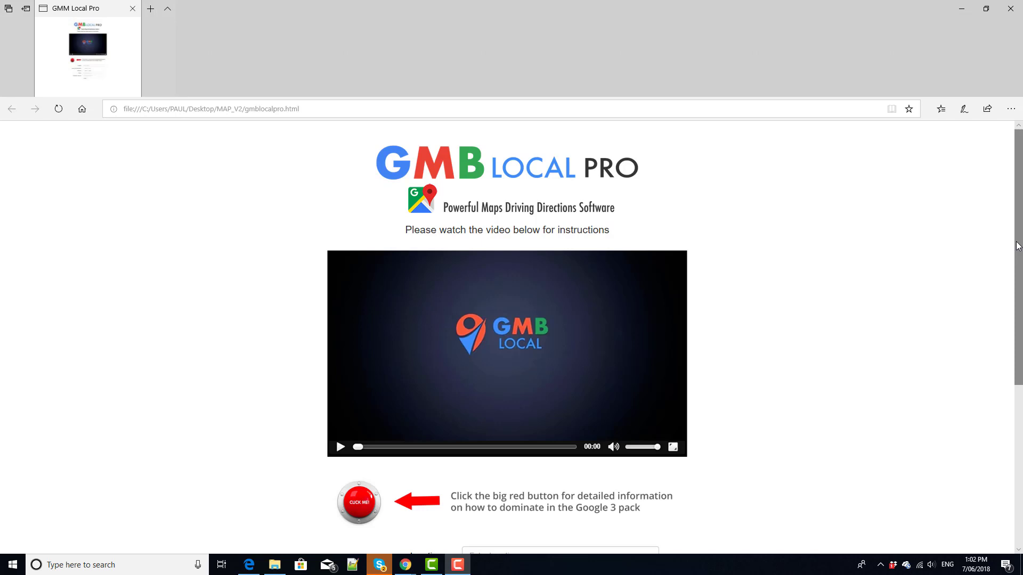
- Scroll the GMB Local Pro page down past the intro video to the Location form and Submit button
left_click_drag(1019, 246, 1022, 391)
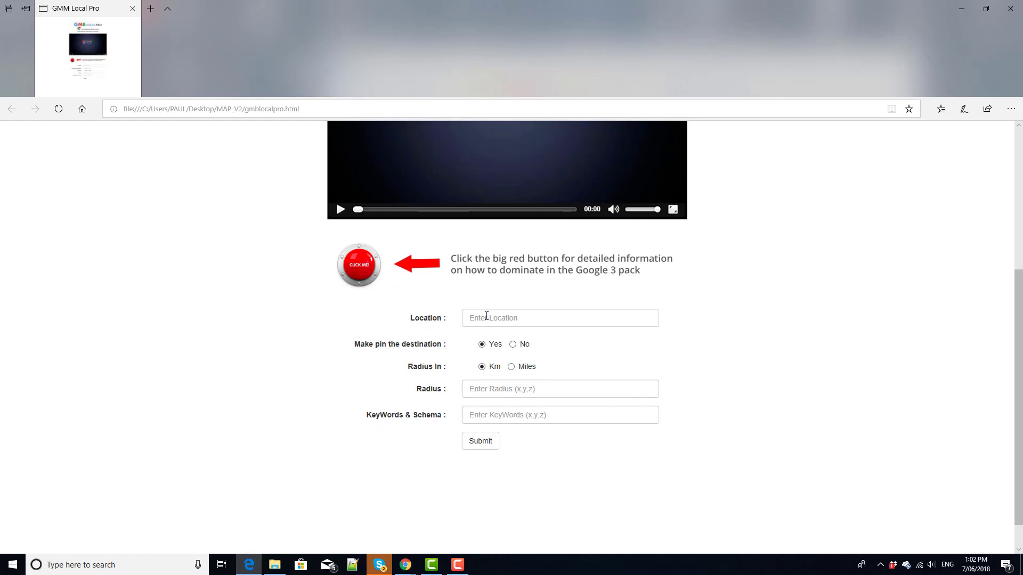
- Enter 'Zumba Gold With Jane currambine' as the location and set pin destination to No
left_click(537, 316)
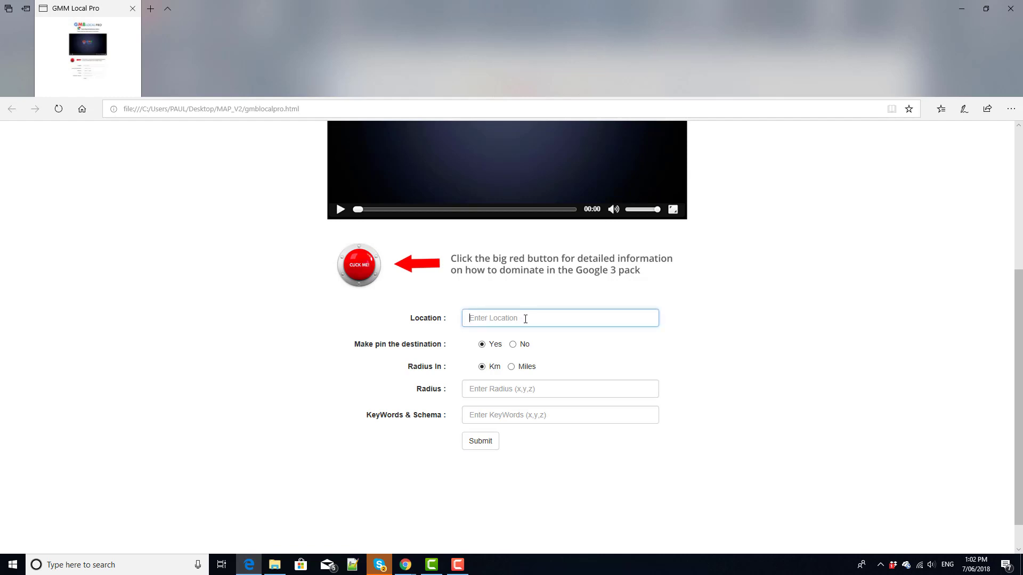
type("Zumba Gold With Jane currambine")
left_click(514, 344)
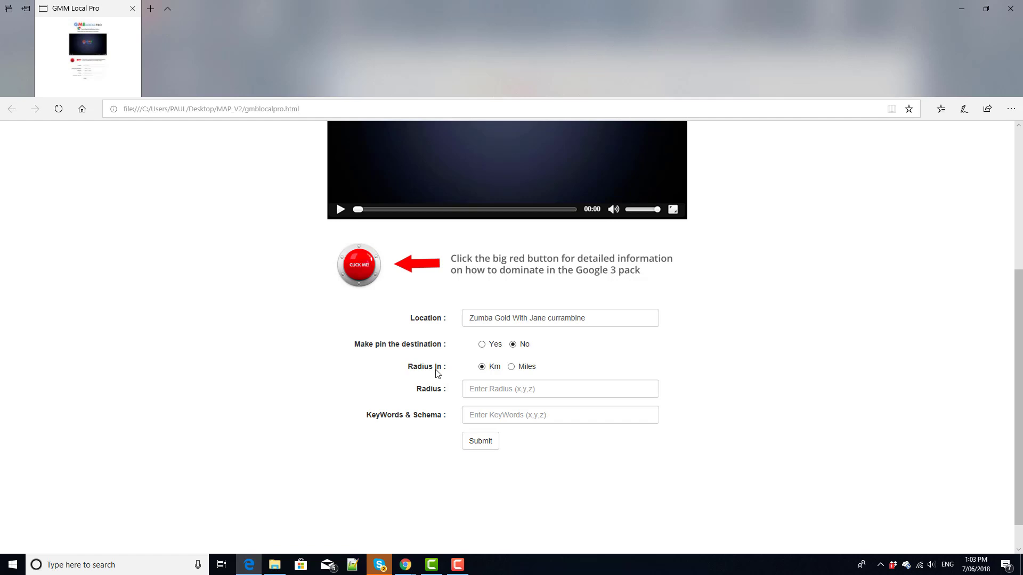
- Set pin destination Yes, radius 1,3,5 in Miles, keyword Keep-Fit, and submit the form
left_click(482, 344)
left_click(511, 367)
left_click(515, 389)
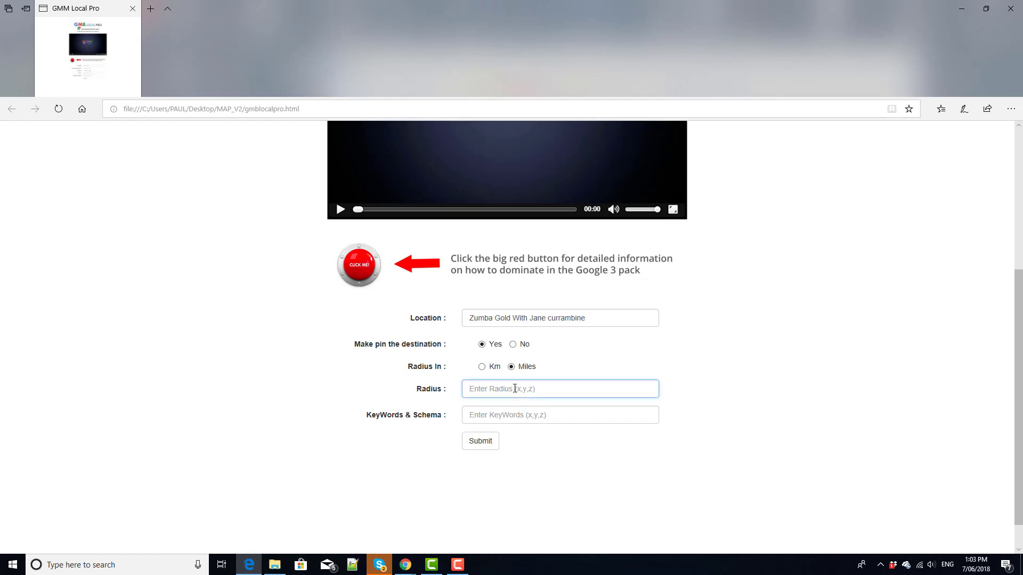
type("1,3,5")
left_click(531, 418)
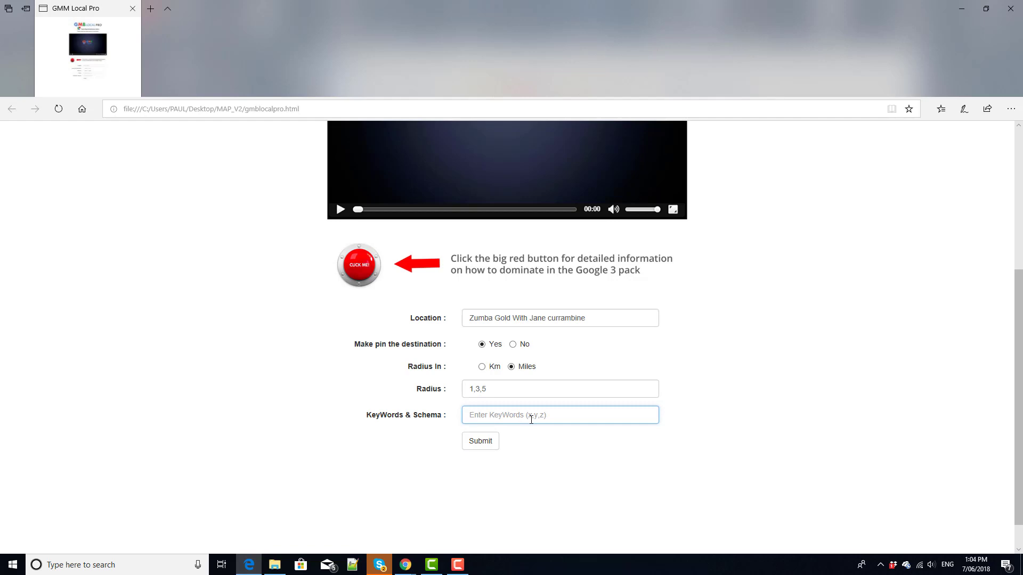
type("Keep-Fit")
left_click(490, 444)
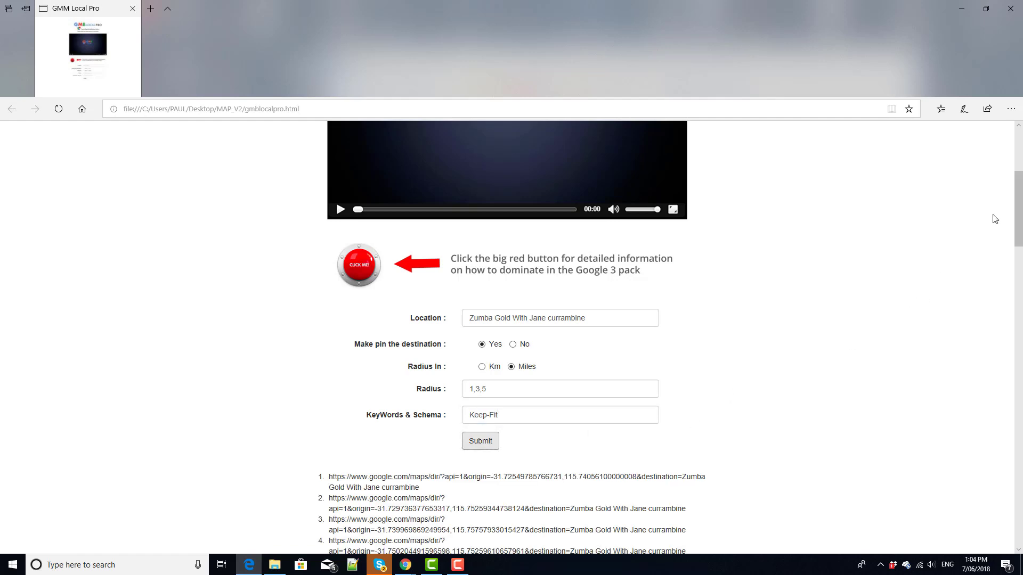
- Scroll to the generated URL list and copy URL 1, the first driving-directions link
left_click_drag(1014, 206, 1020, 231)
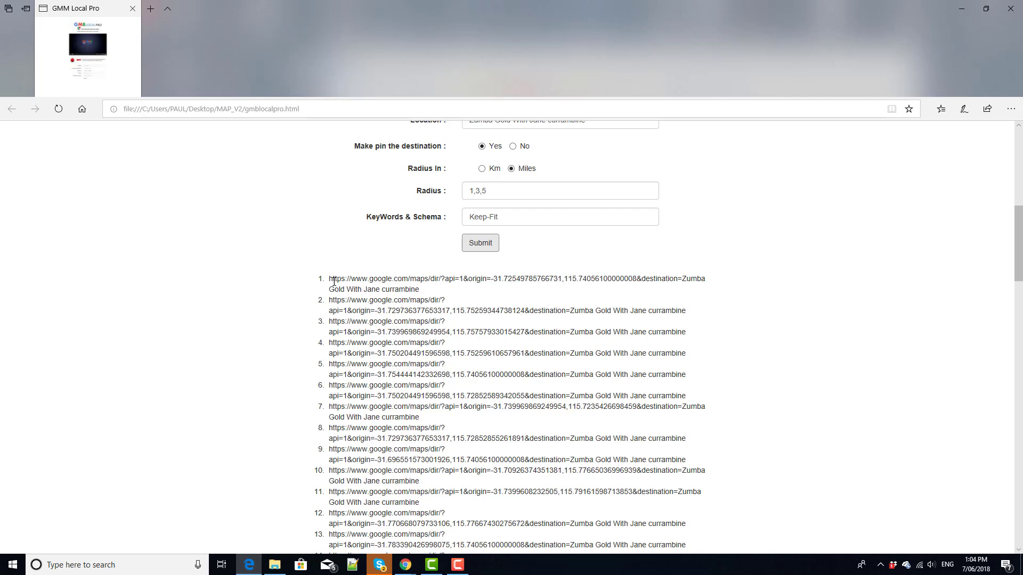
left_click_drag(329, 279, 406, 294)
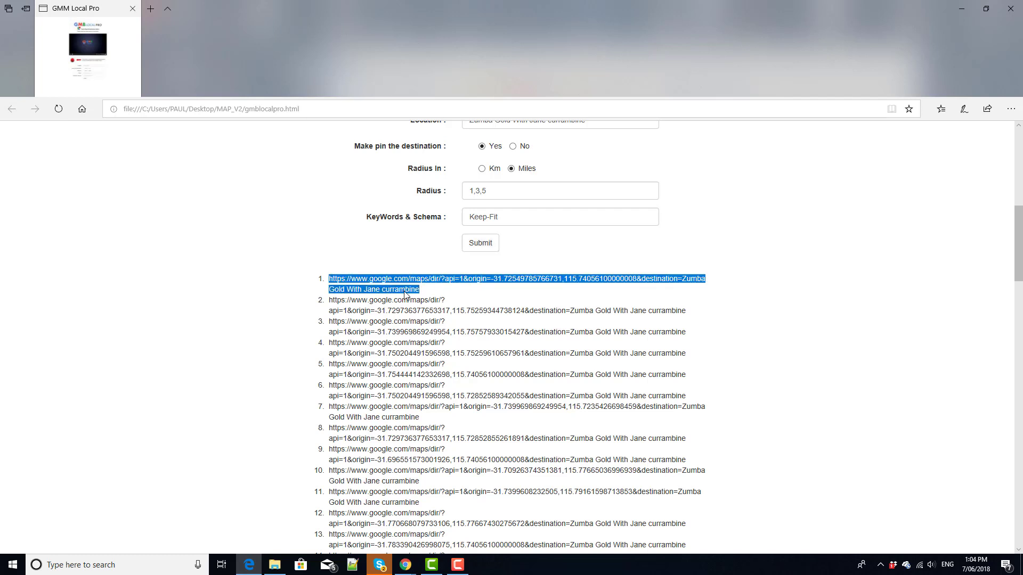
right_click(405, 290)
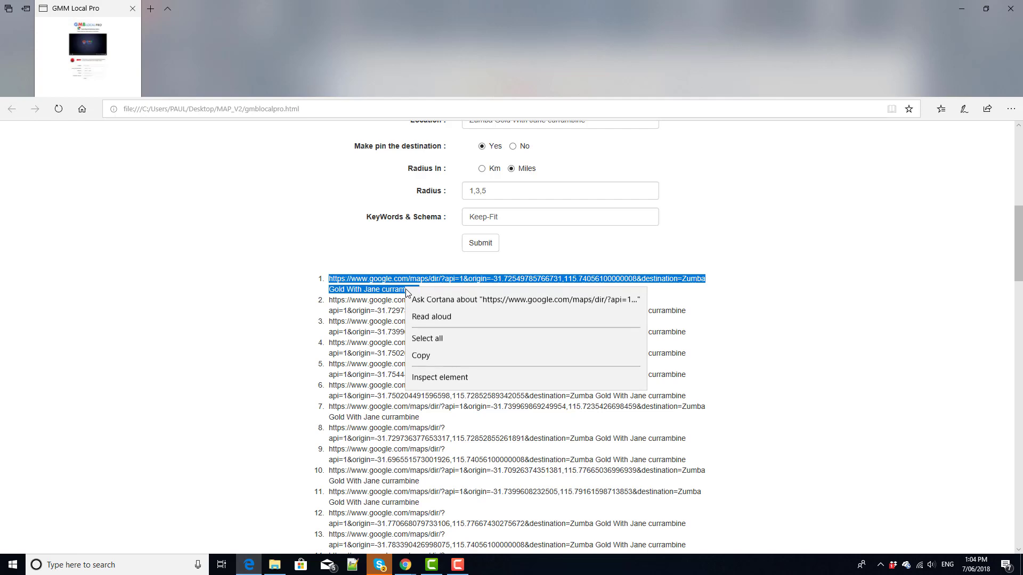
left_click(421, 356)
right_click(405, 565)
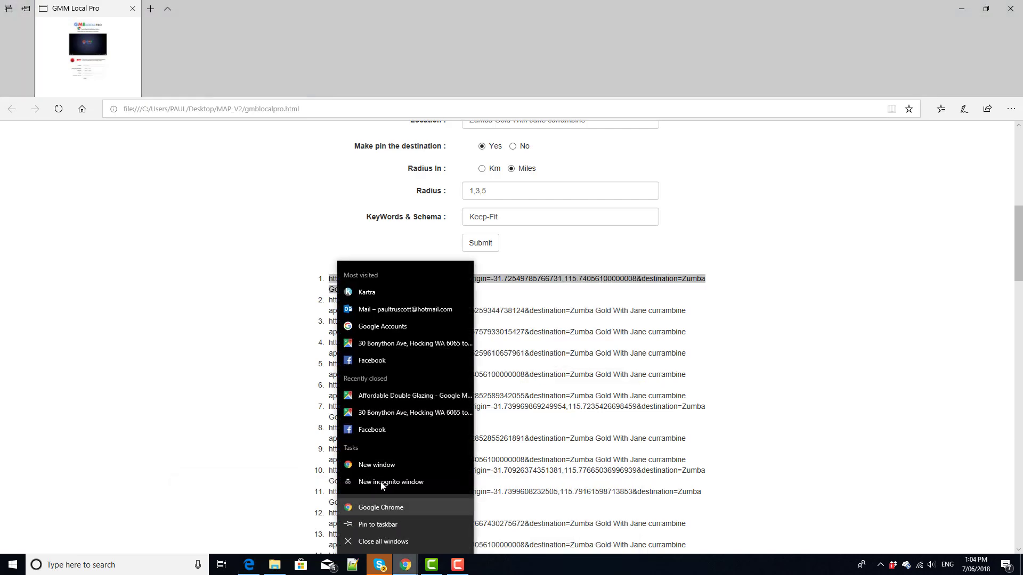
- Load the copied link in a new Chrome window, showing the 4 min Burns Beach Rd route to Zumba Gold
left_click(385, 466)
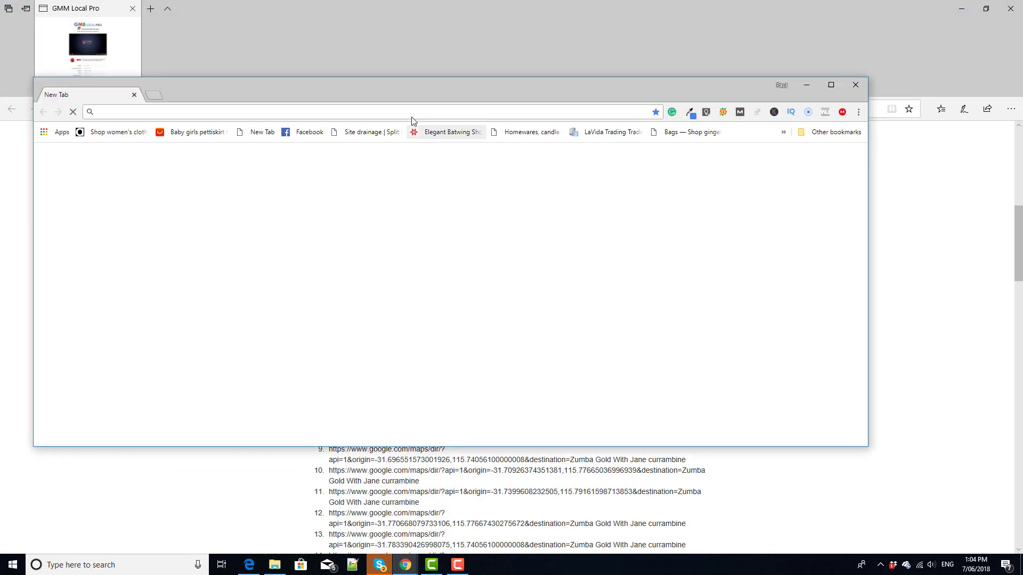
right_click(414, 112)
left_click(458, 163)
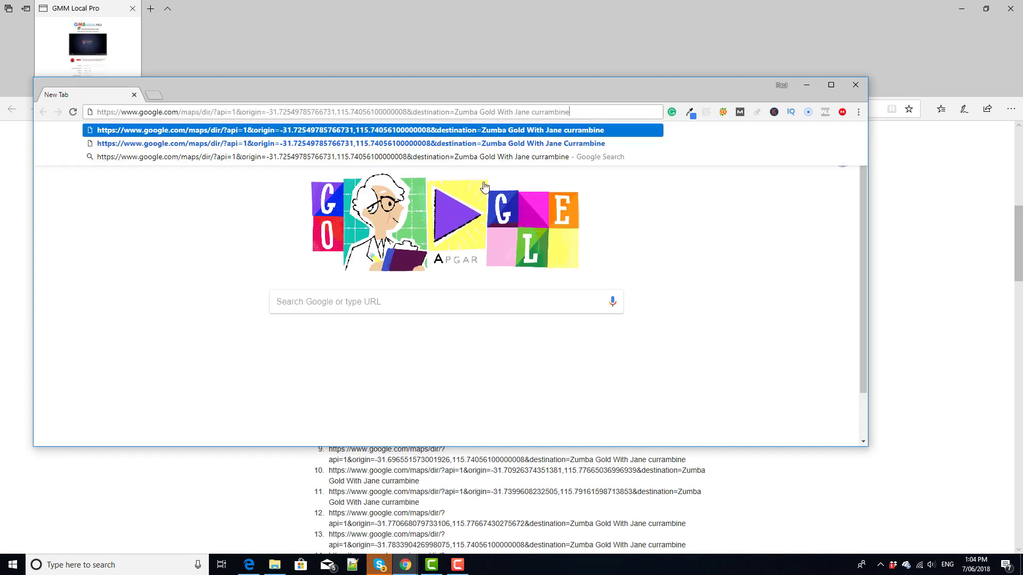
key("Return")
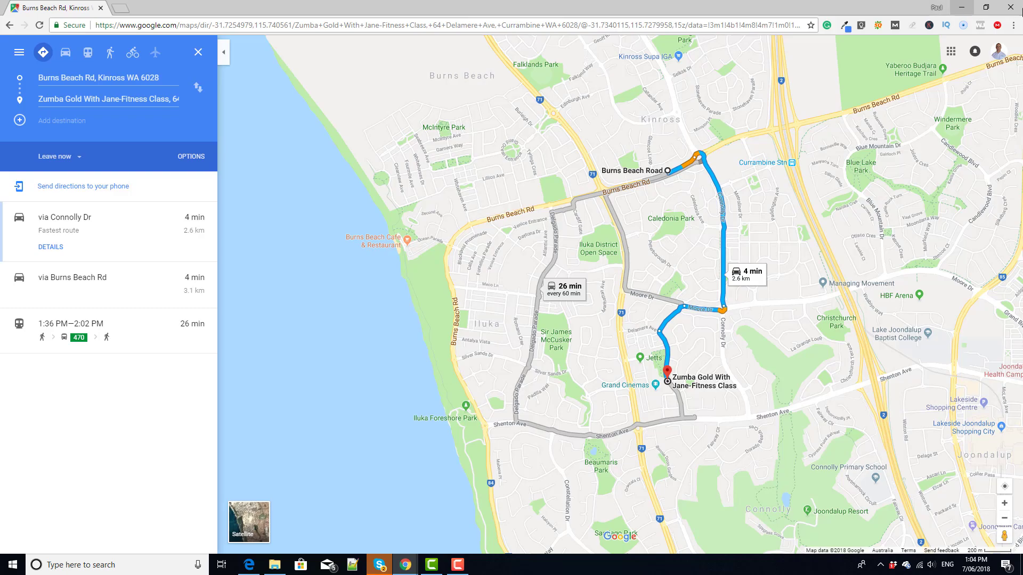
- Back in GMB Local Pro, copy the first Keep-Fit directions iframe embed code from the iframe list
left_click(962, 7)
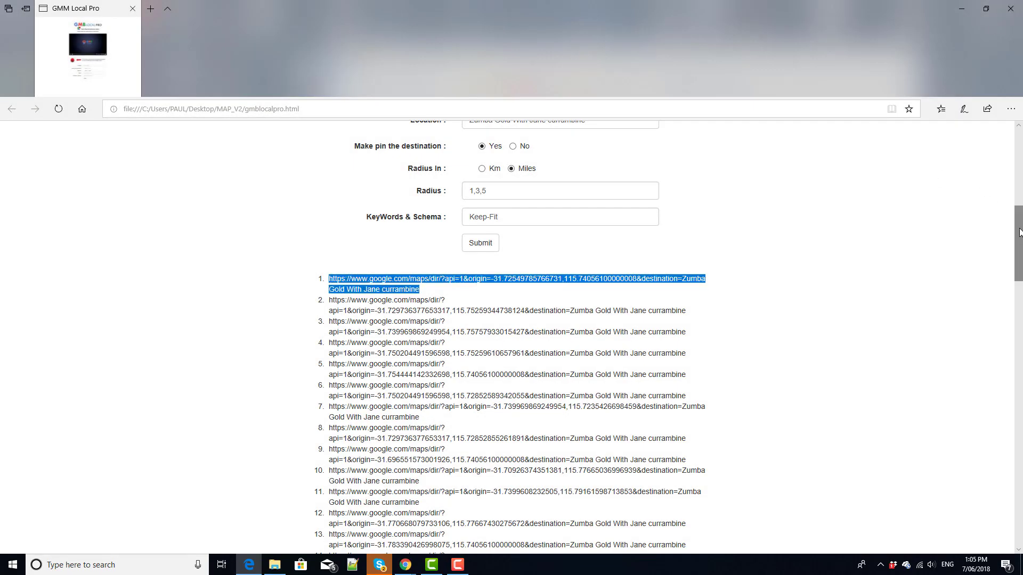
left_click_drag(1019, 231, 1020, 342)
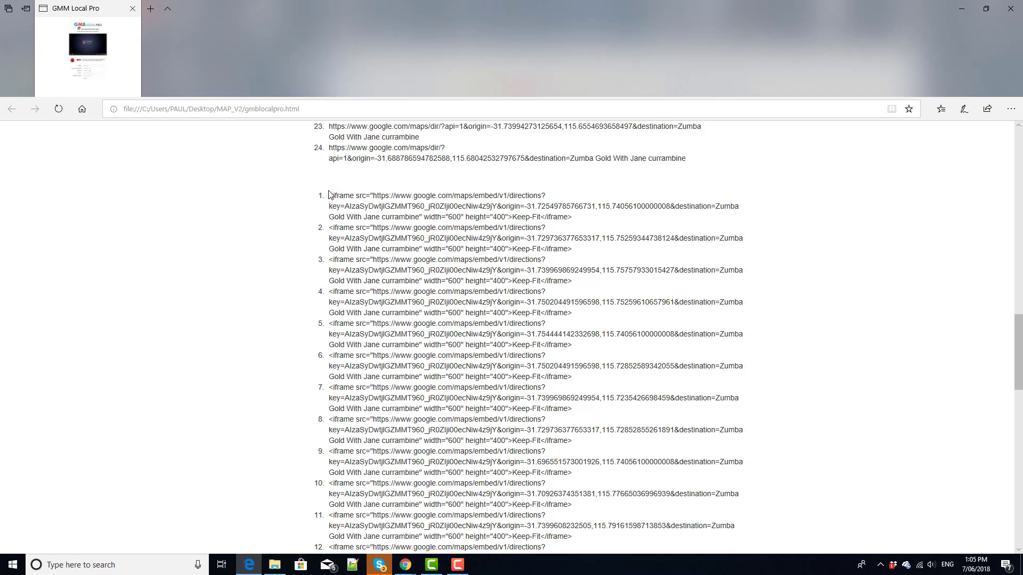
left_click_drag(329, 195, 576, 217)
right_click(532, 206)
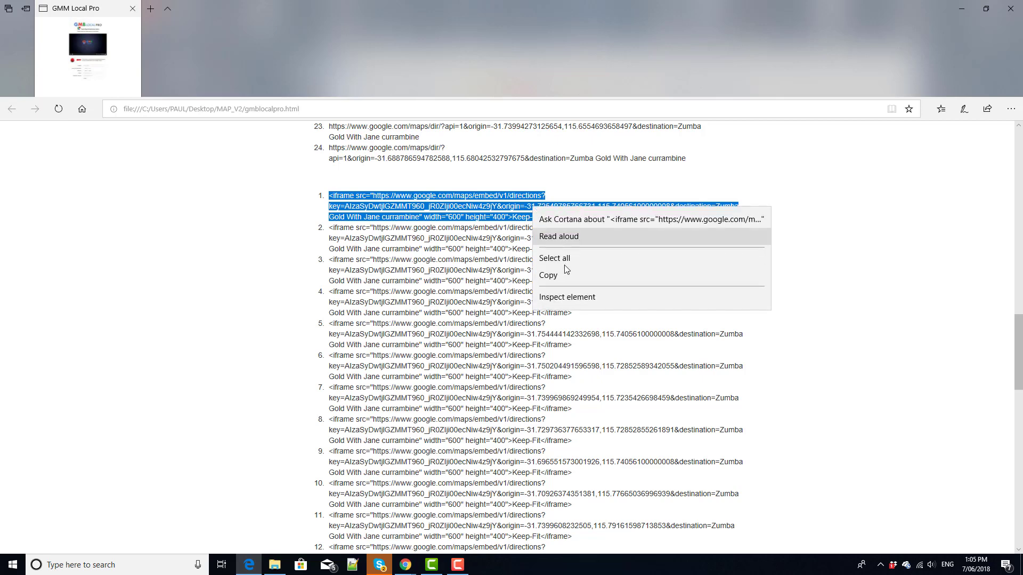
left_click(562, 277)
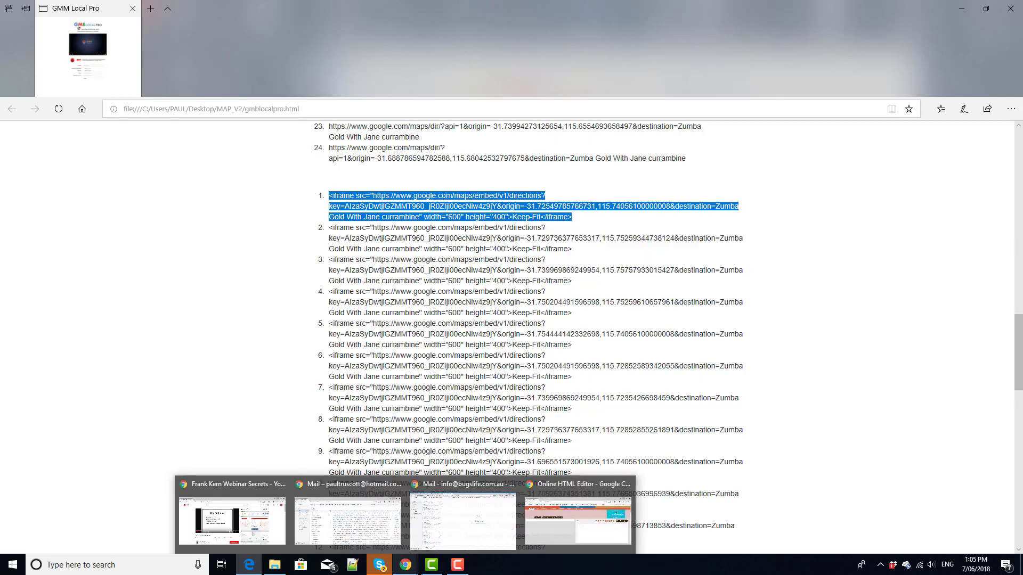
- Paste the iframe code into the Online HTML Editor source and maximize the editor to preview the map
mouse_move(408, 571)
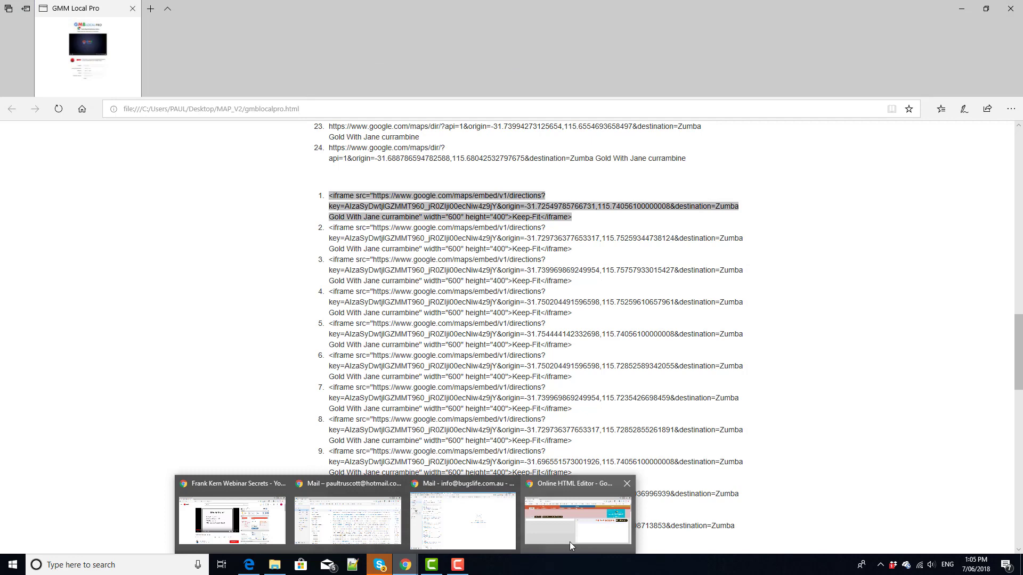
left_click(573, 539)
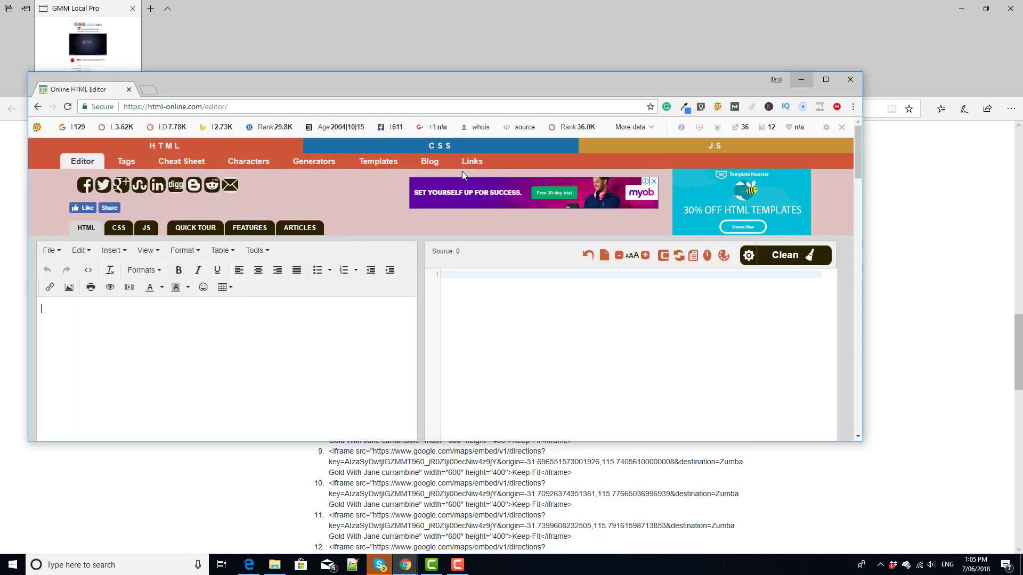
right_click(583, 276)
left_click(623, 338)
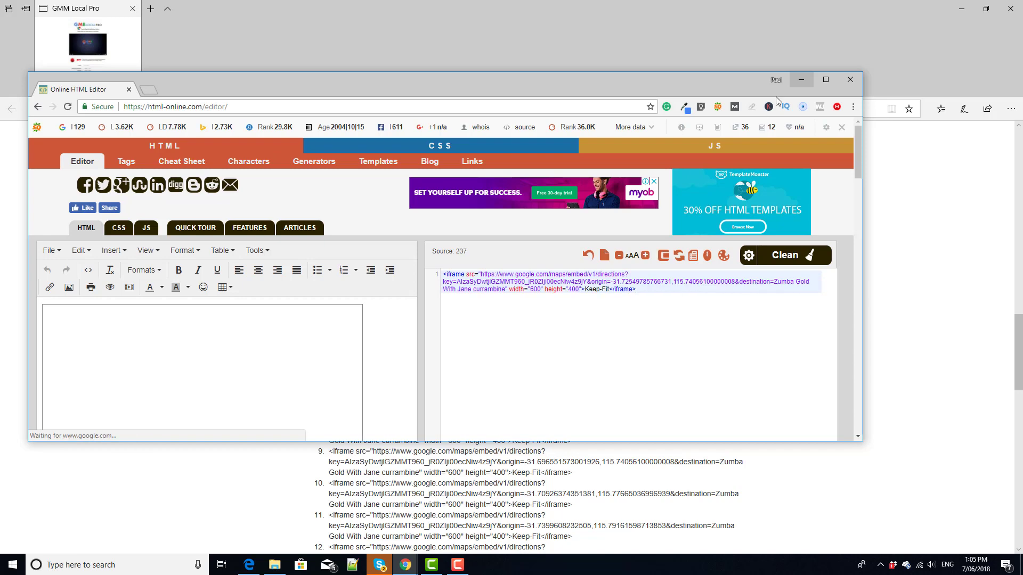
left_click(826, 79)
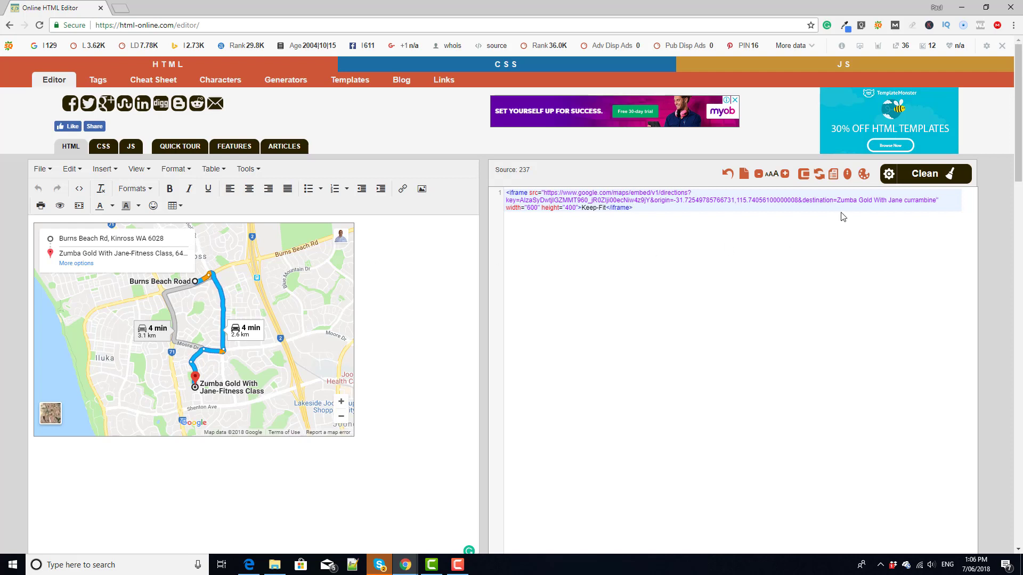
- Close the editor window and copy entry 1 from the Combined Url list in GMB Local Pro
left_click(1011, 8)
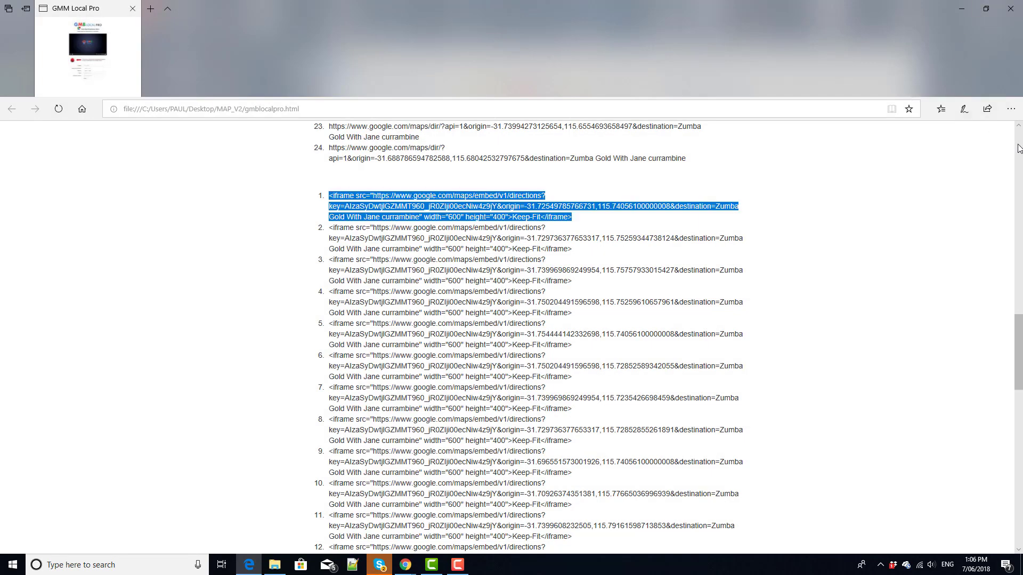
left_click_drag(1018, 310, 1019, 471)
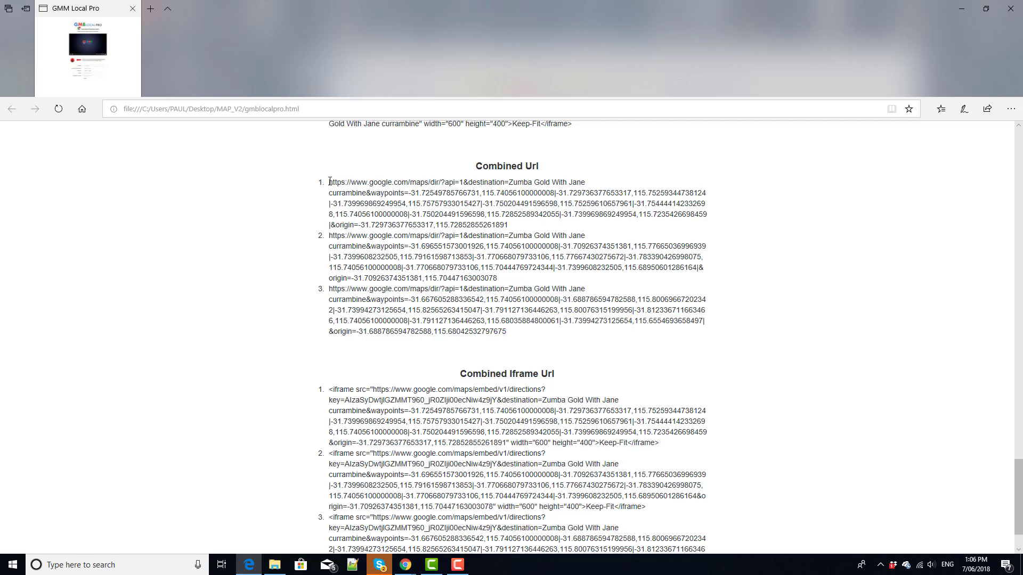
left_click_drag(330, 181, 509, 225)
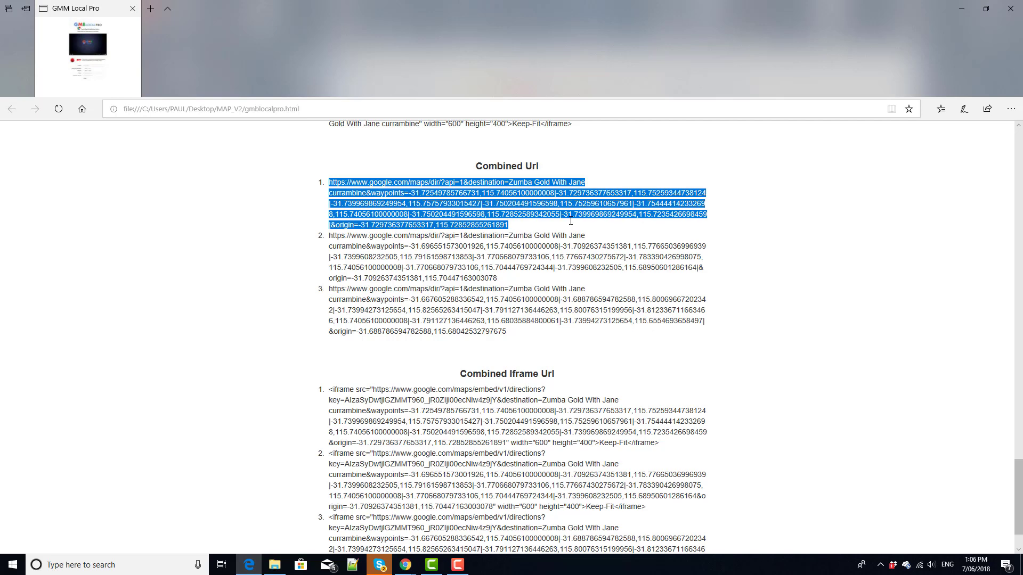
right_click(516, 204)
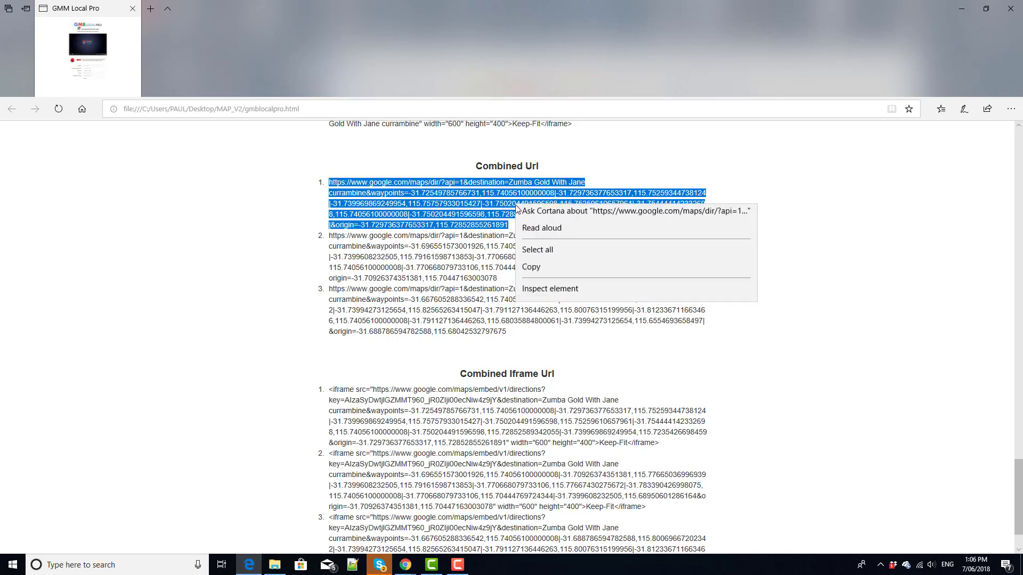
left_click(557, 272)
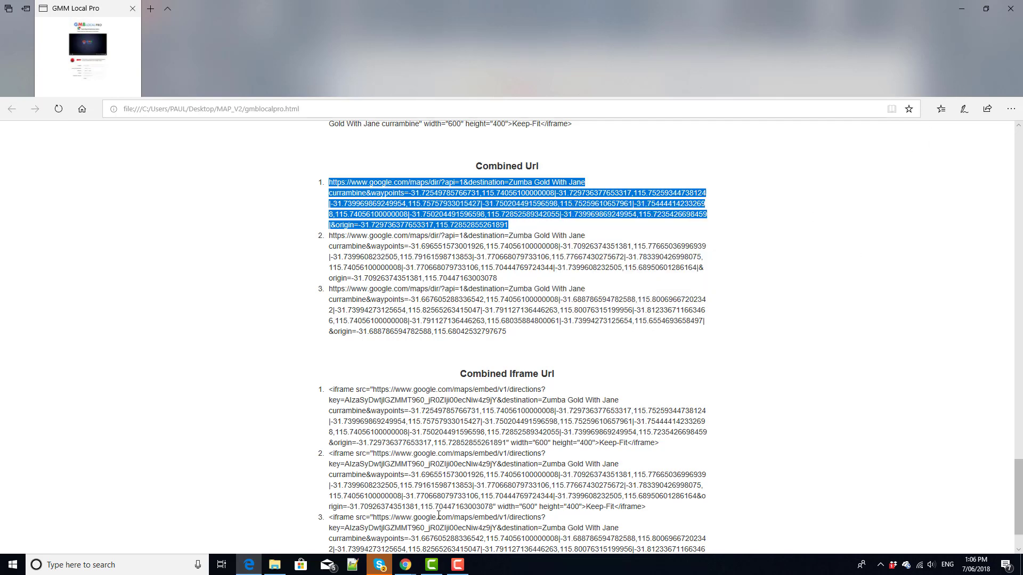
- Load the combined URL in a new Chrome window, showing the nine-stop 33 min, 20.8 km route
right_click(406, 565)
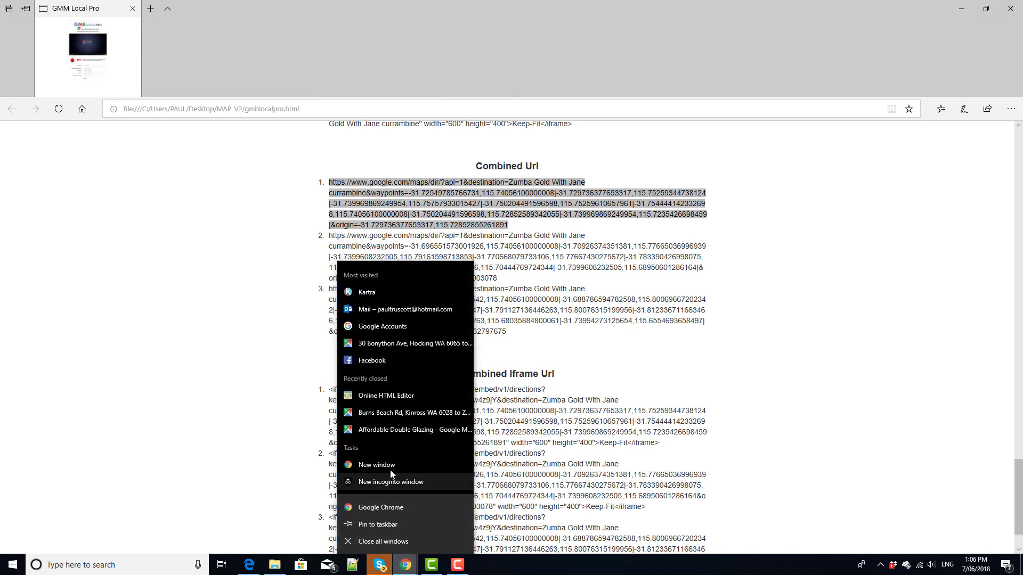
left_click(394, 463)
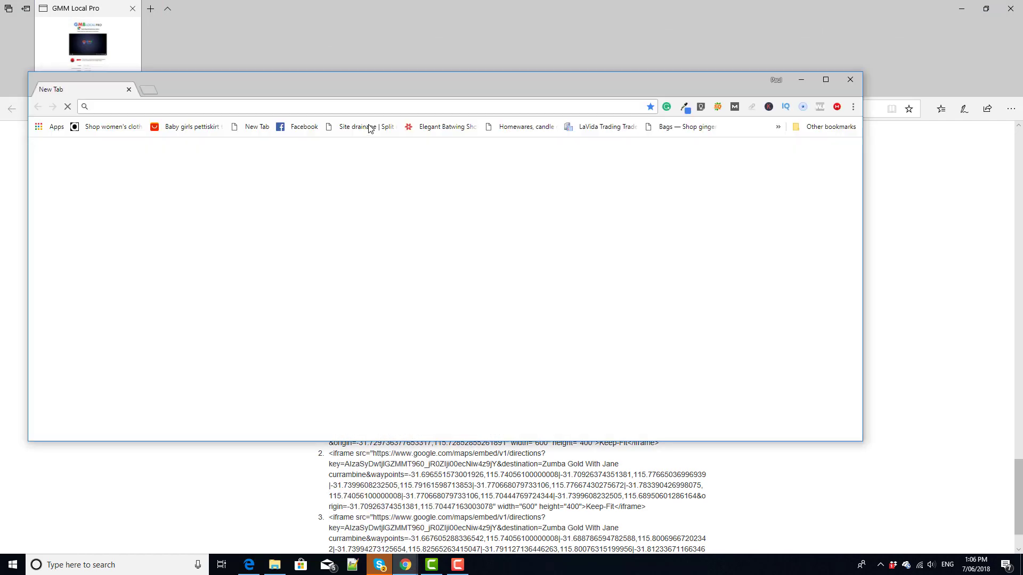
right_click(381, 106)
left_click(426, 158)
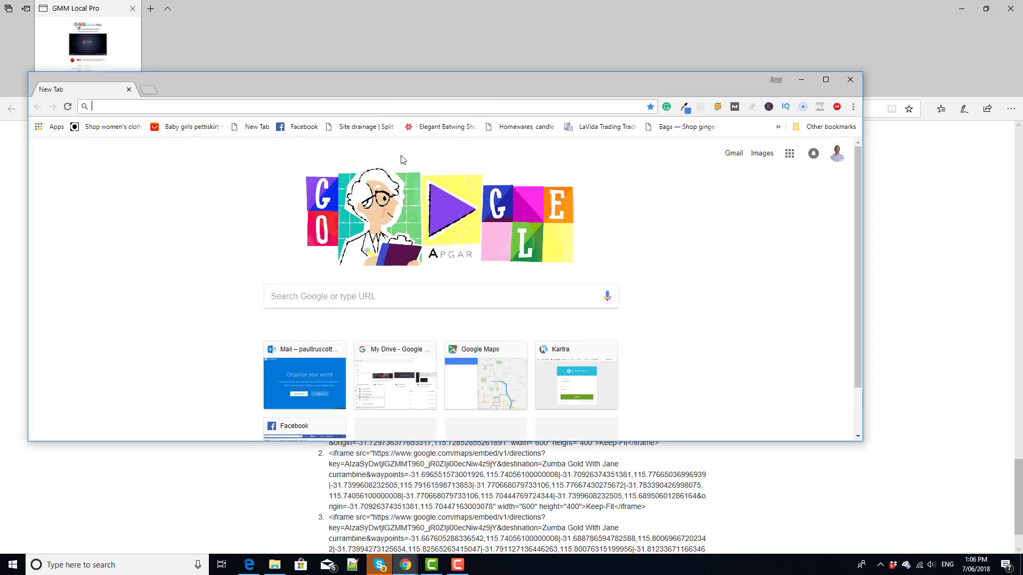
key("Return")
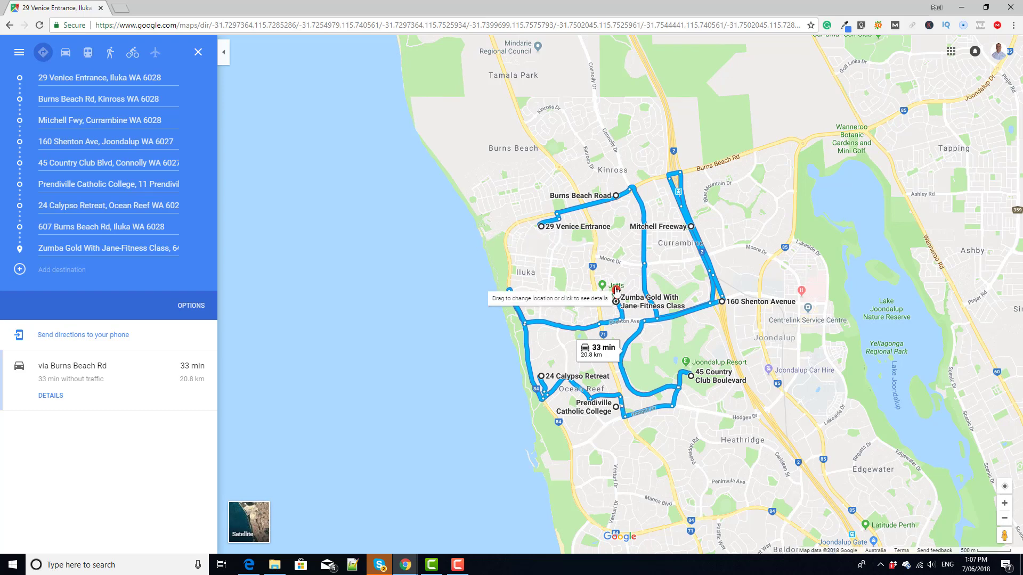
mouse_move(611, 290)
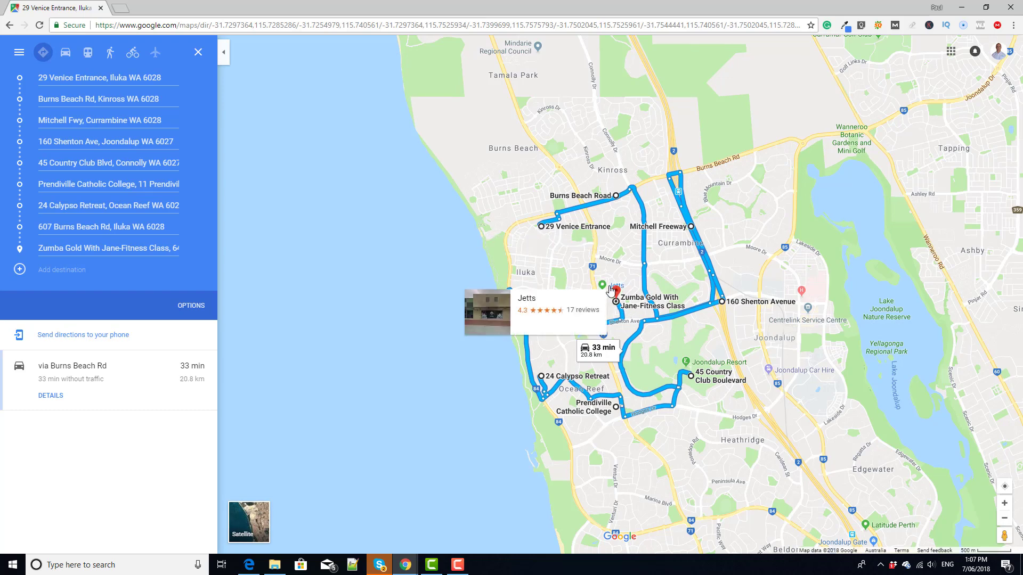